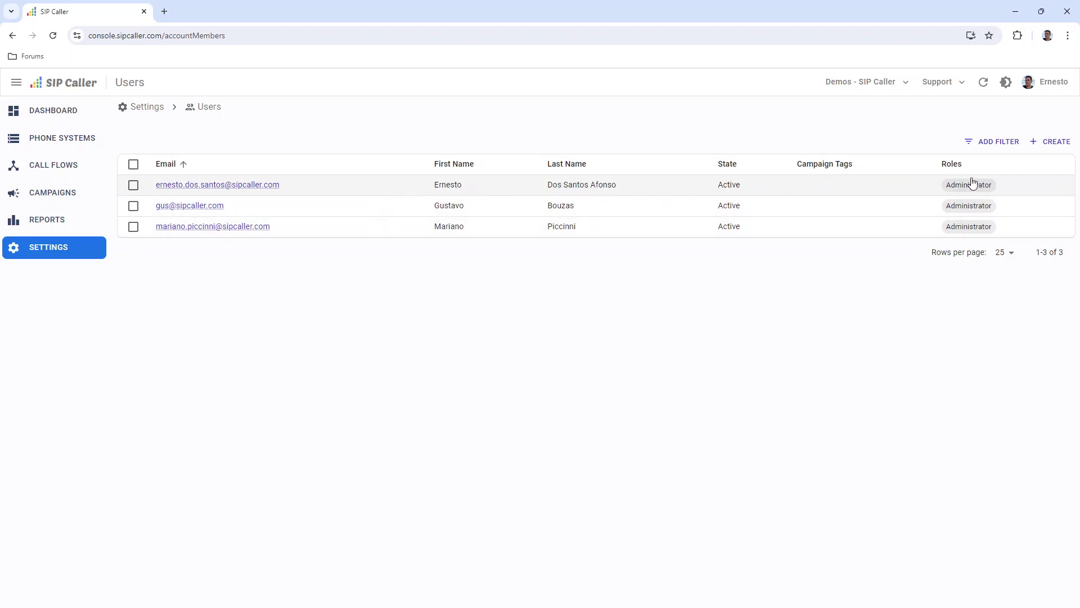
Start a new user from the Settings > Users page with CREATE.
{"action": "left_click", "coordinate": [1048, 141]}
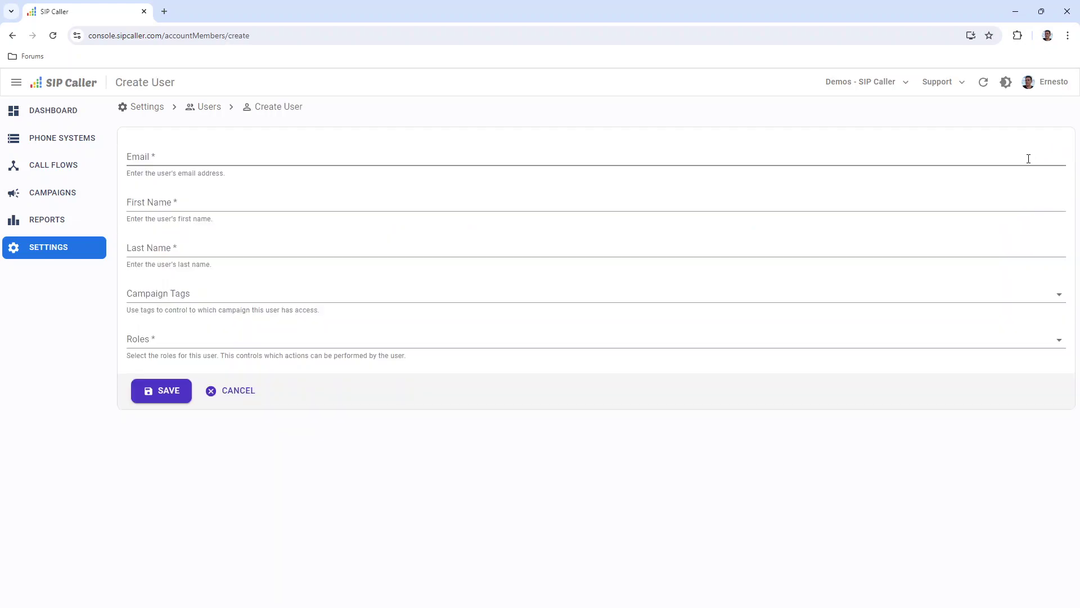
Fill the Email, First Name and Last Name fields with the new user's details.
{"action": "left_click", "coordinate": [451, 161]}
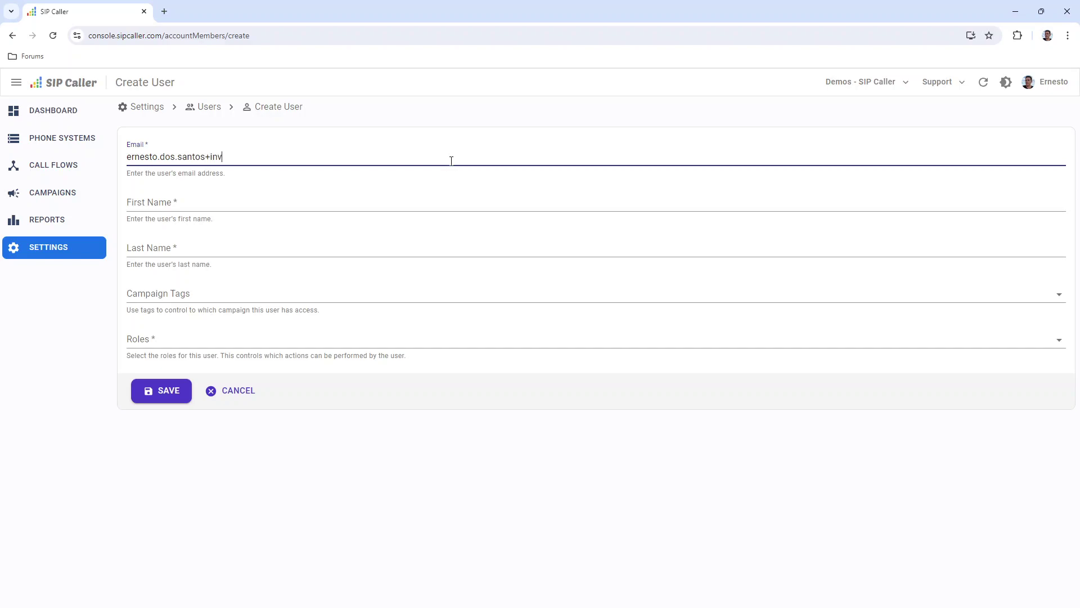
{"action": "key", "text": "Tab"}
{"action": "key", "text": "Tab"}
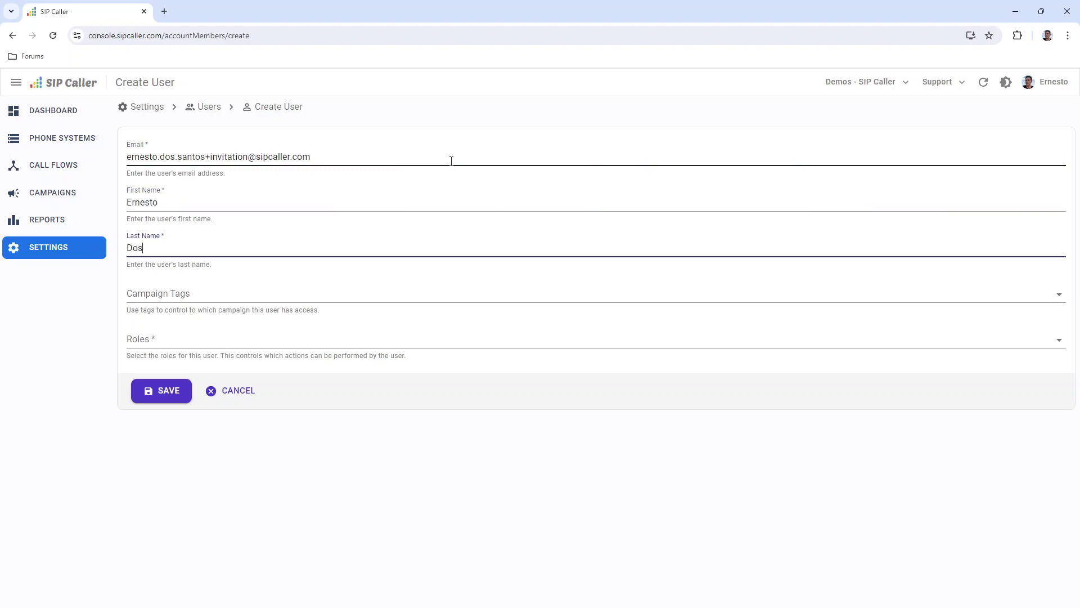
{"action": "key", "text": "Tab"}
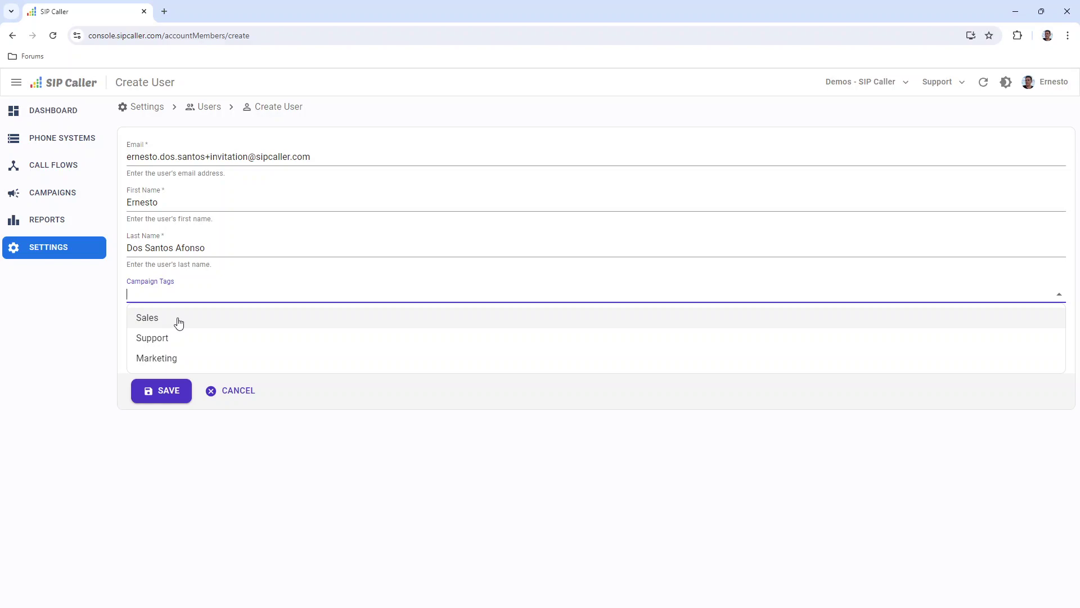
Assign the Sales campaign tag, then close the tag list without adding another.
{"action": "left_click", "coordinate": [179, 321]}
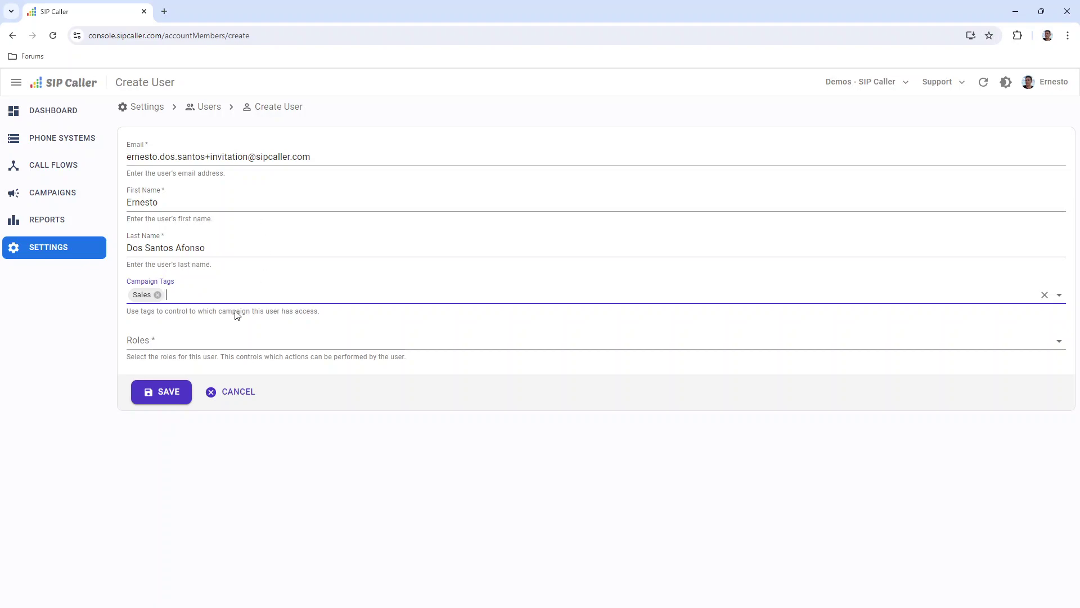
{"action": "left_click", "coordinate": [217, 300]}
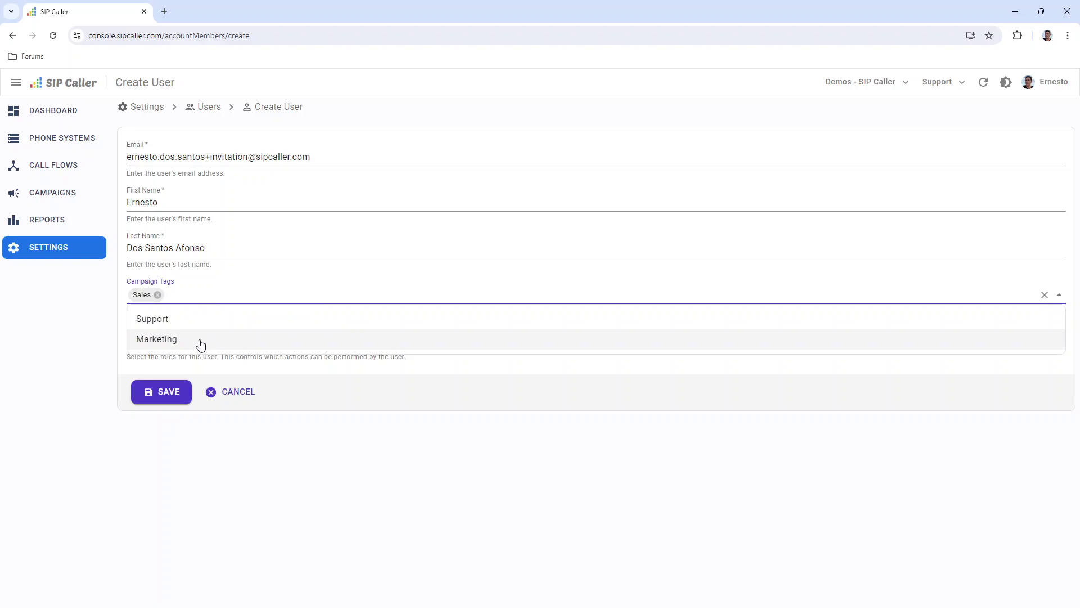
{"action": "left_click", "coordinate": [263, 270]}
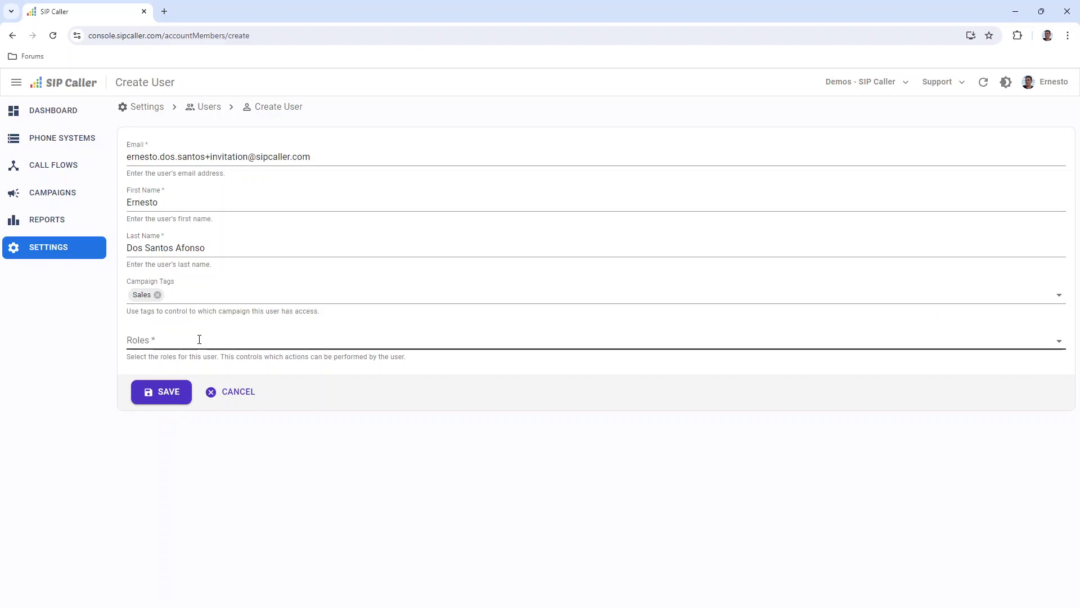
{"action": "left_click", "coordinate": [158, 338]}
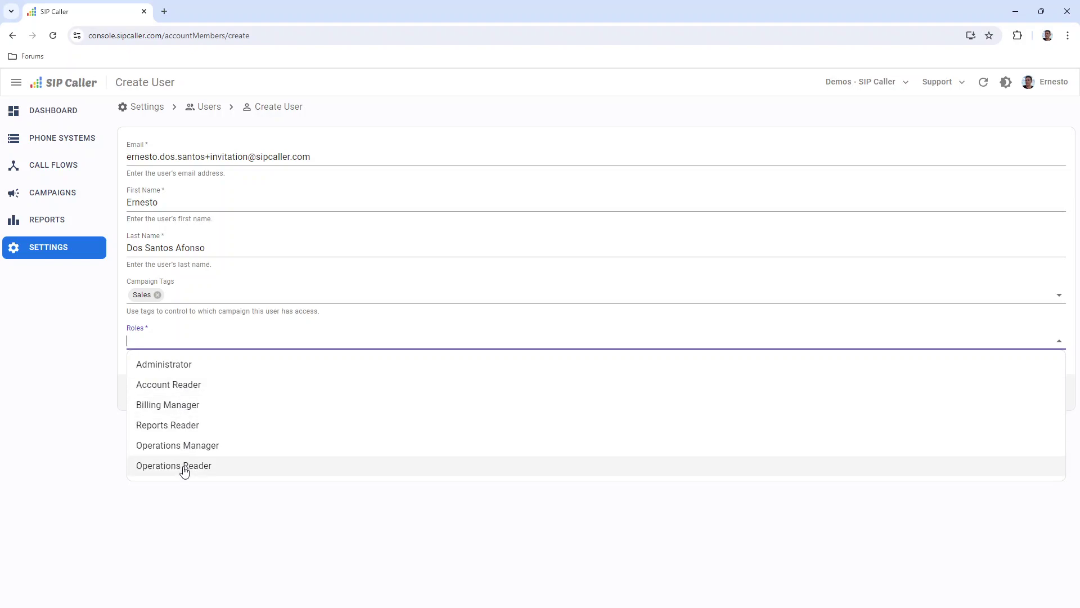
{"action": "left_click", "coordinate": [183, 429]}
{"action": "left_click", "coordinate": [214, 342]}
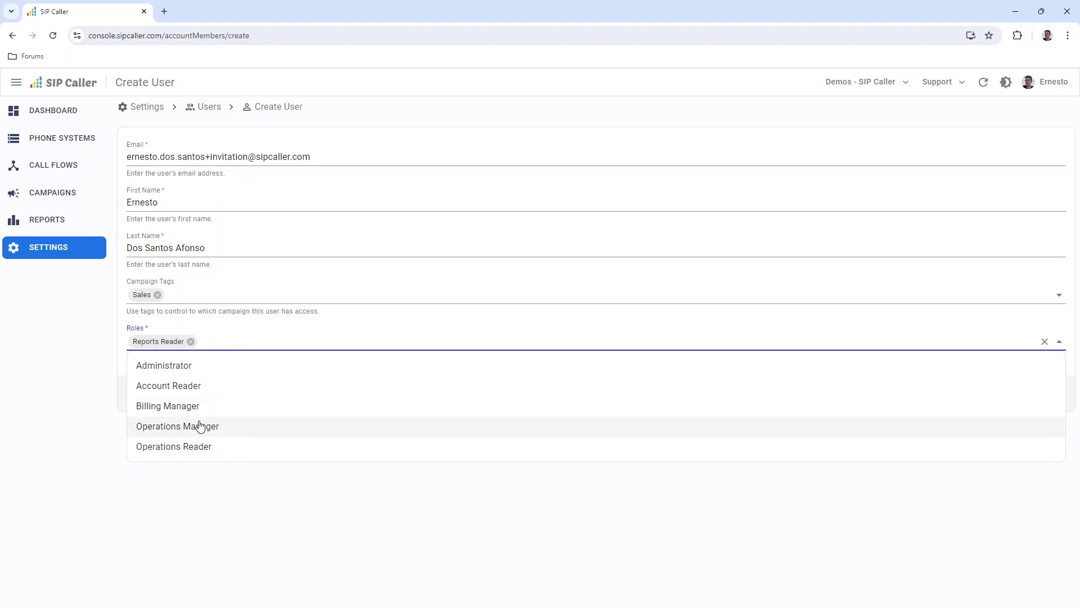
{"action": "left_click", "coordinate": [201, 428]}
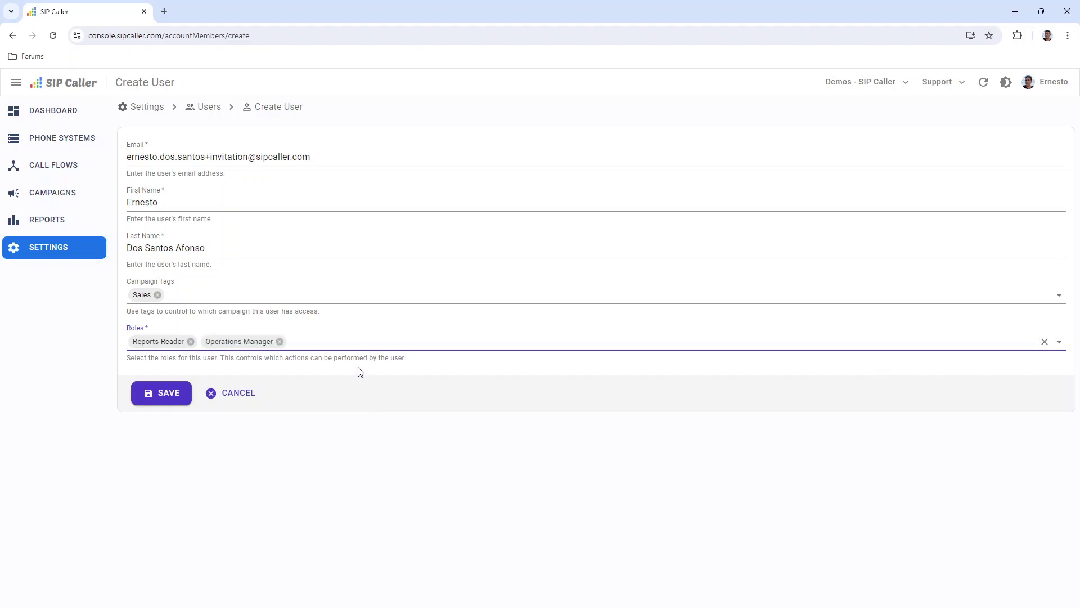
{"action": "left_click", "coordinate": [279, 341]}
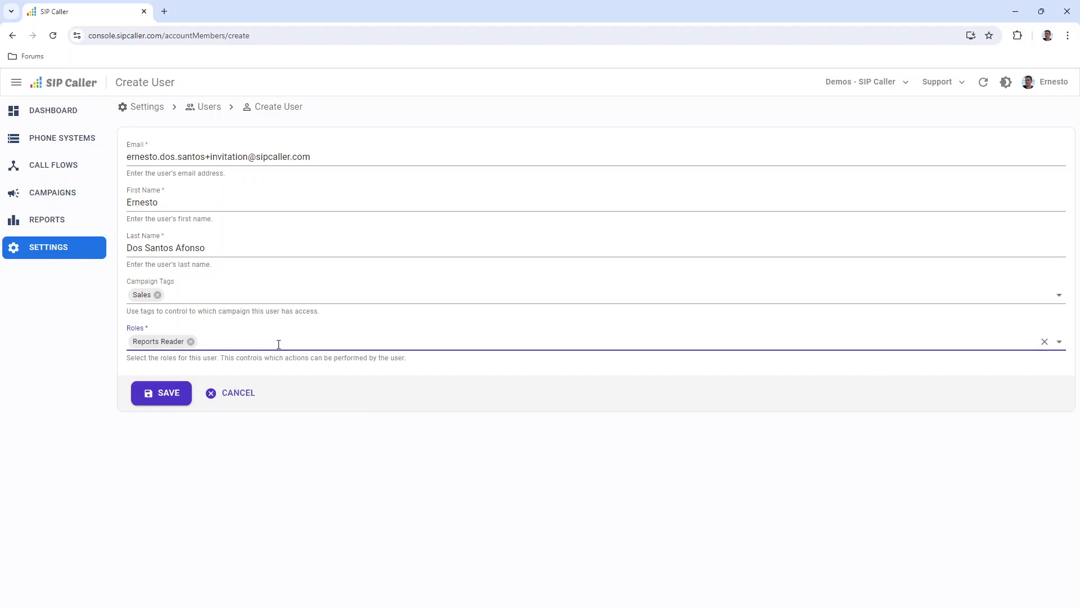
{"action": "left_click", "coordinate": [190, 342]}
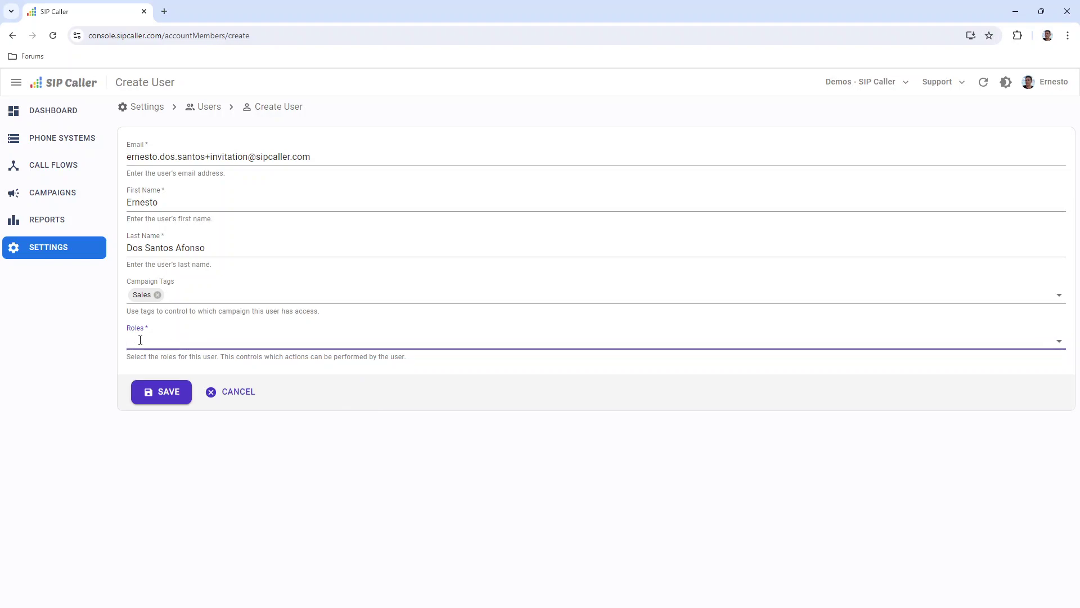
Add the Administrator, Account Reader and Billing Manager roles.
{"action": "left_click", "coordinate": [140, 340]}
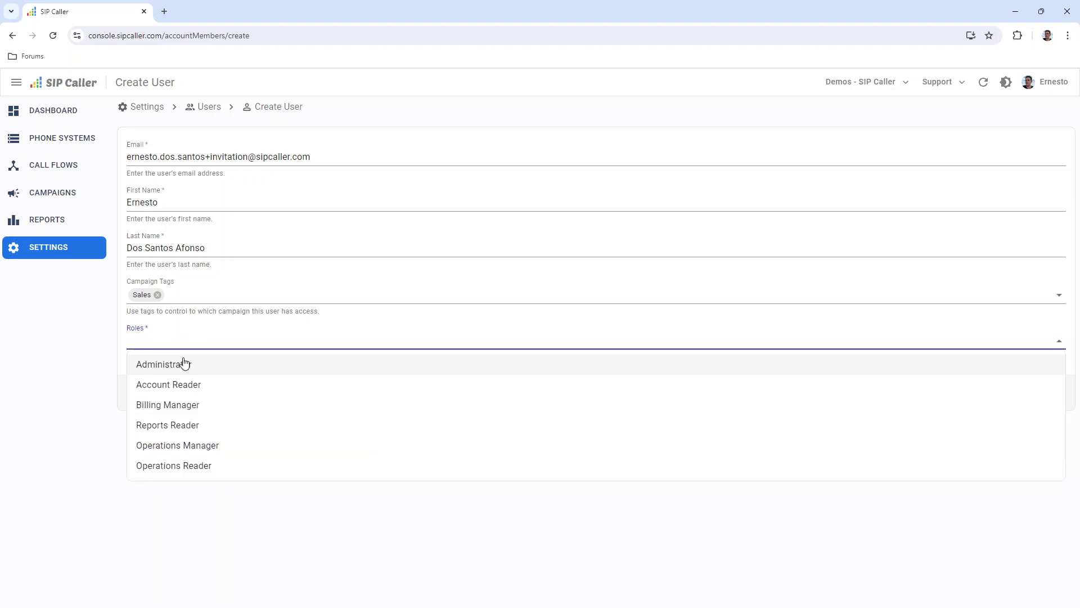
{"action": "left_click", "coordinate": [207, 368]}
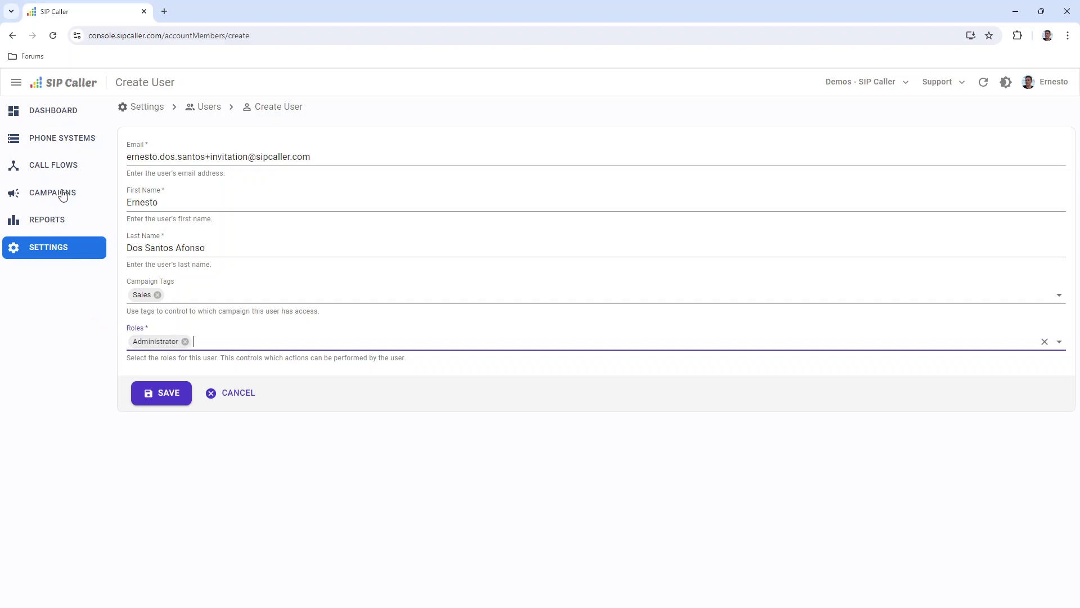
{"action": "left_click", "coordinate": [221, 343]}
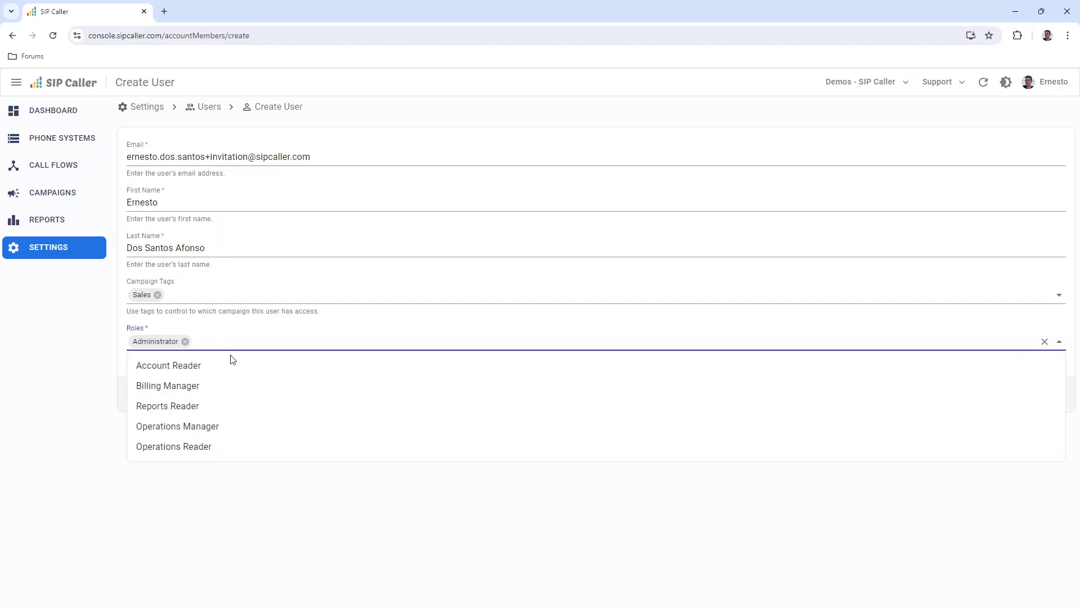
{"action": "left_click", "coordinate": [193, 365]}
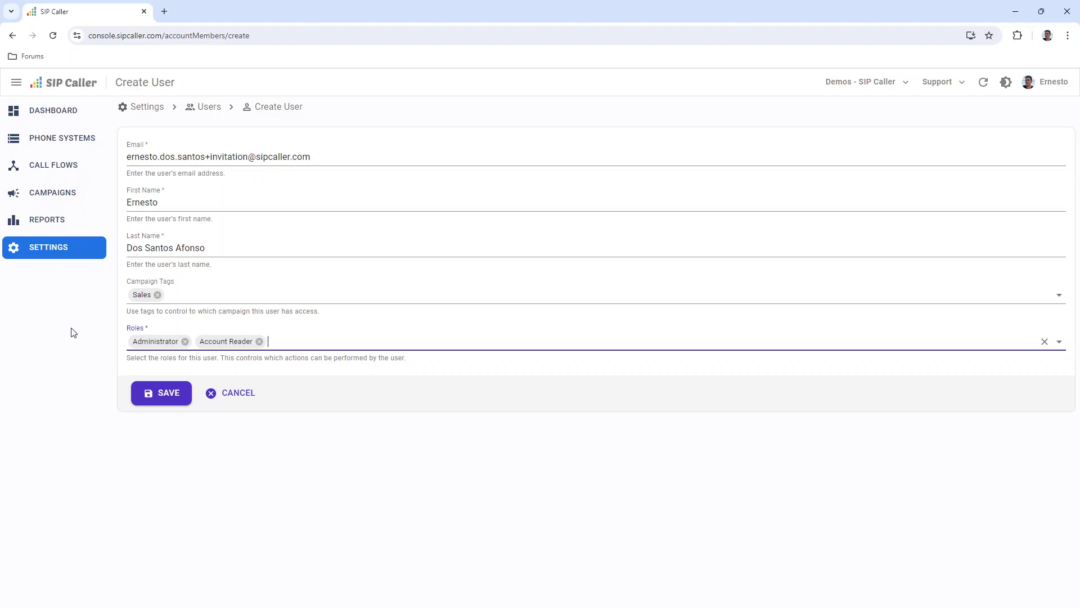
{"action": "left_click", "coordinate": [295, 341]}
{"action": "left_click", "coordinate": [210, 364]}
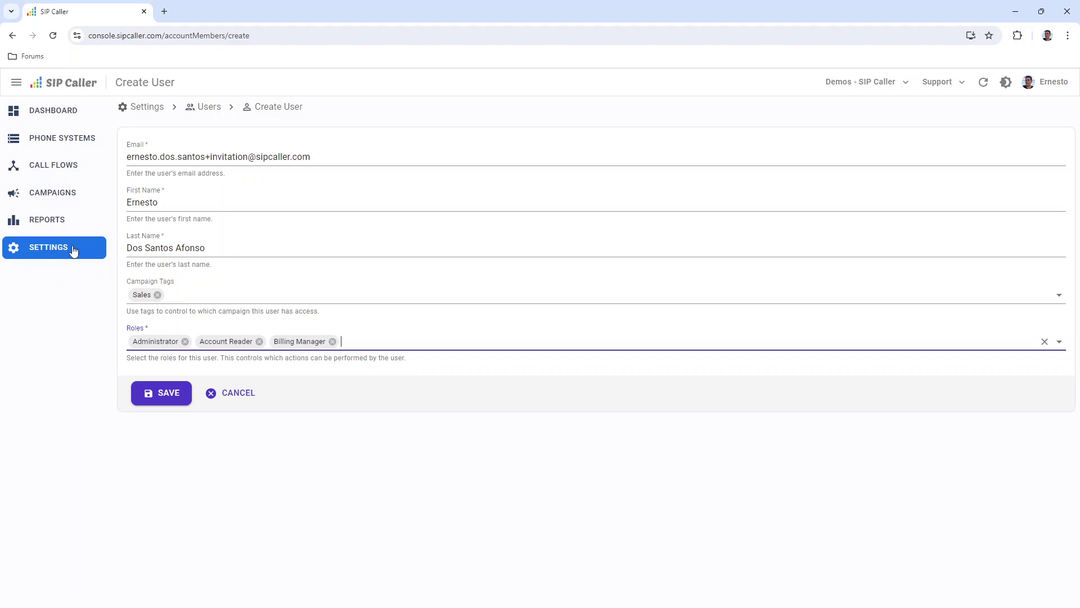
Add the Reports Reader, Operations Manager and Operations Reader roles.
{"action": "left_click", "coordinate": [364, 339]}
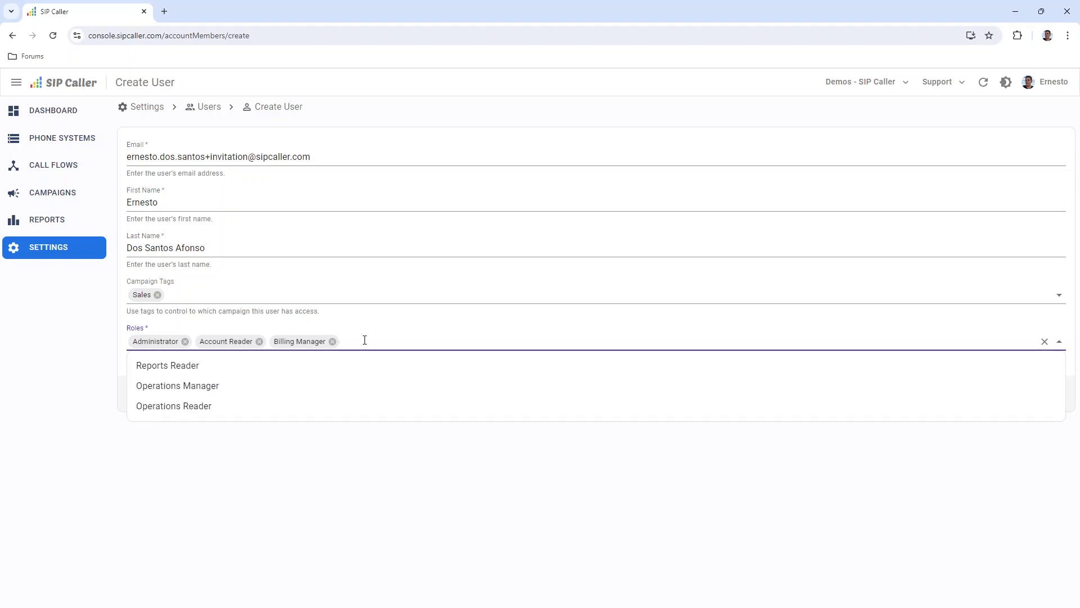
{"action": "left_click", "coordinate": [226, 365]}
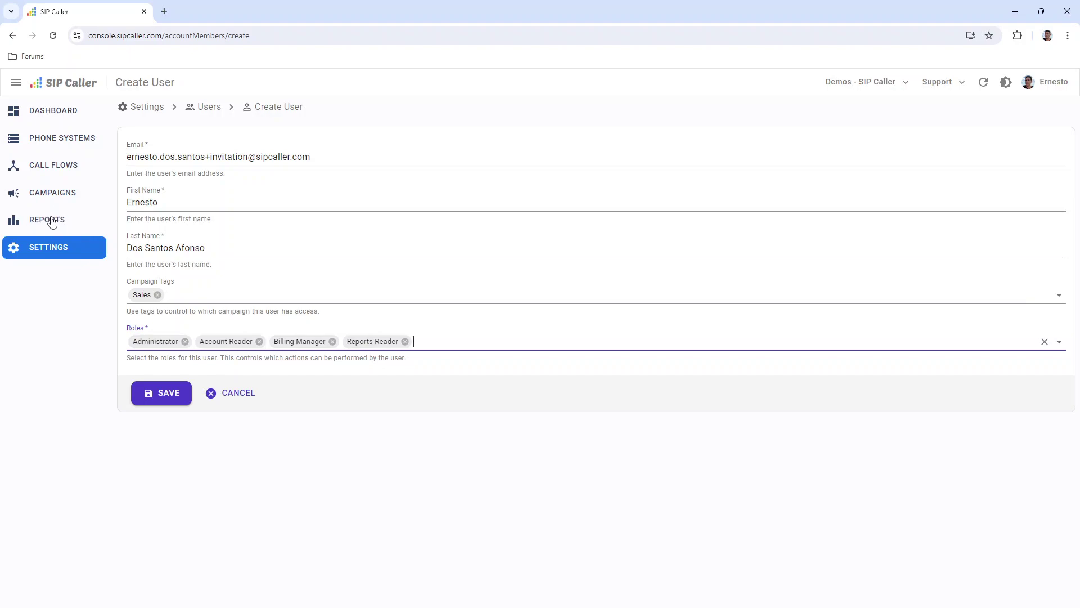
{"action": "left_click", "coordinate": [432, 343]}
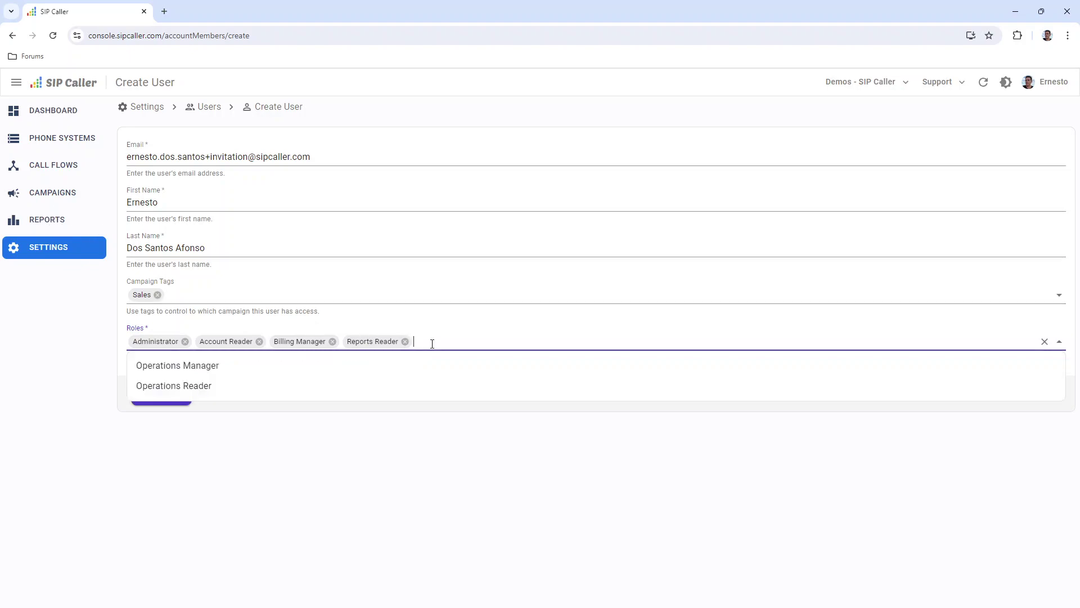
{"action": "left_click", "coordinate": [222, 366]}
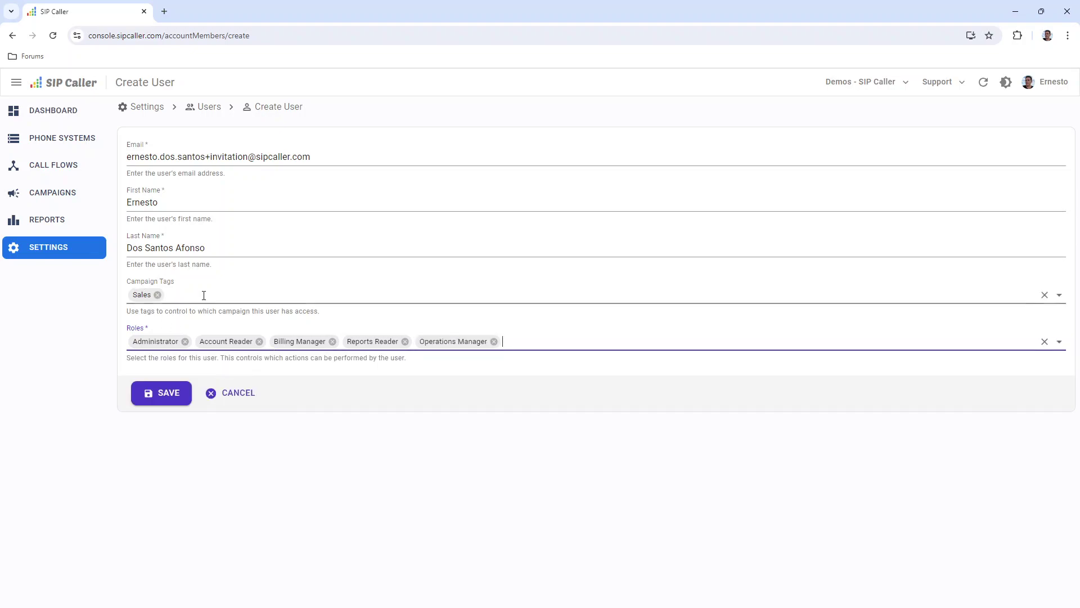
{"action": "left_click", "coordinate": [518, 342]}
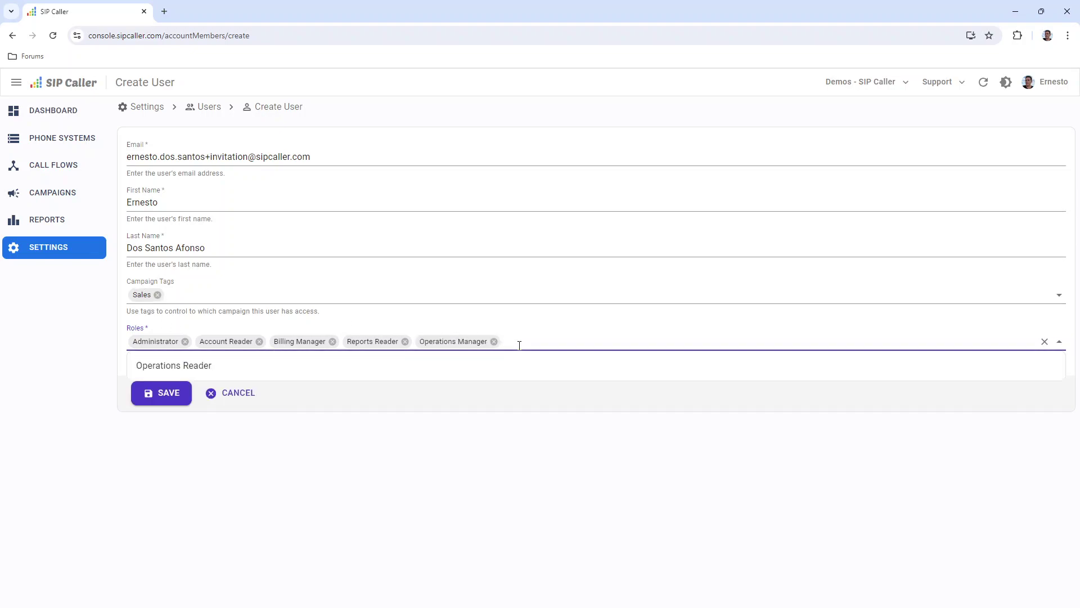
{"action": "left_click", "coordinate": [220, 366]}
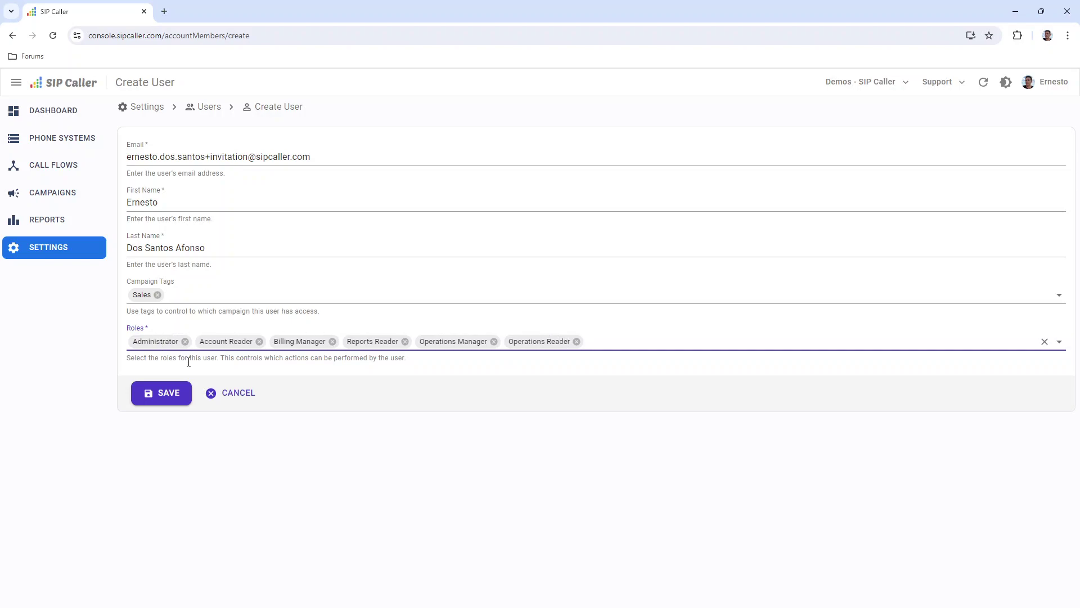
Remove Operations Reader, Operations Manager, Billing Manager, Account Reader and Administrator roles.
{"action": "left_click", "coordinate": [576, 342]}
{"action": "left_click", "coordinate": [494, 341]}
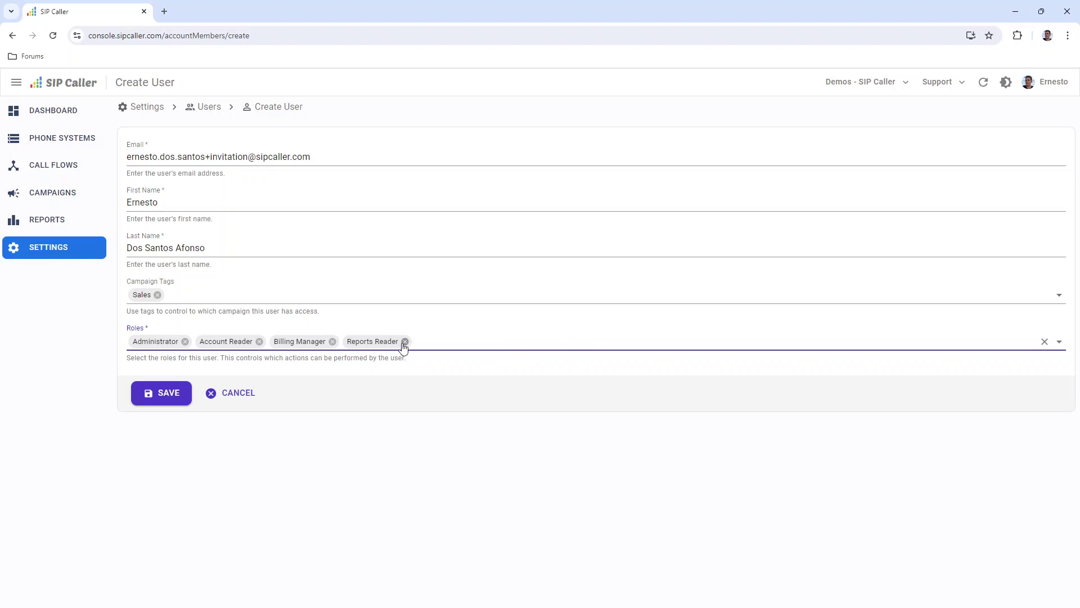
{"action": "left_click", "coordinate": [332, 342]}
{"action": "left_click", "coordinate": [259, 342]}
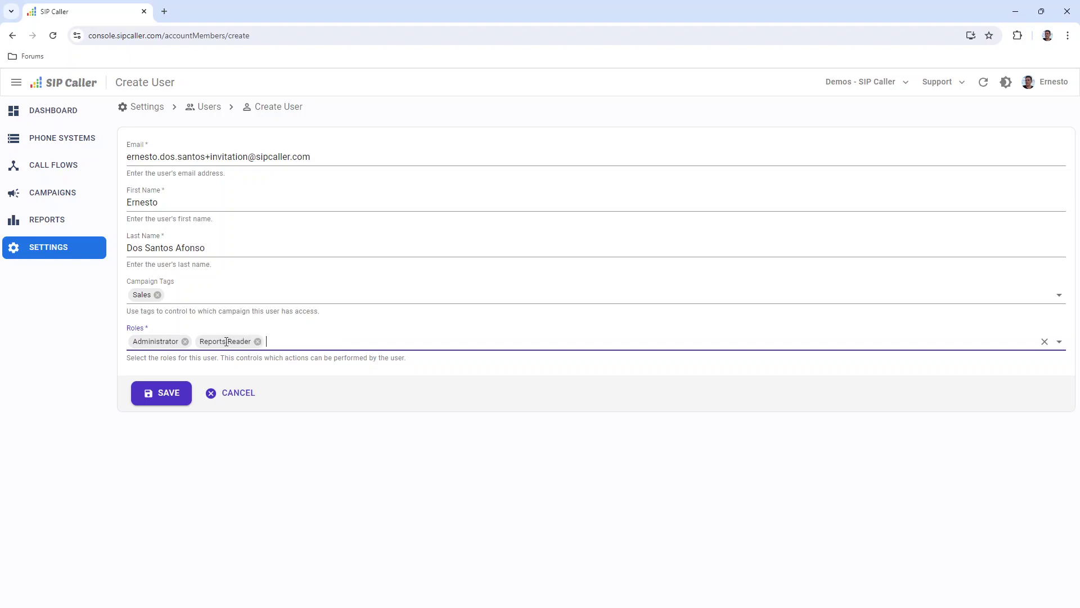
{"action": "left_click", "coordinate": [185, 342]}
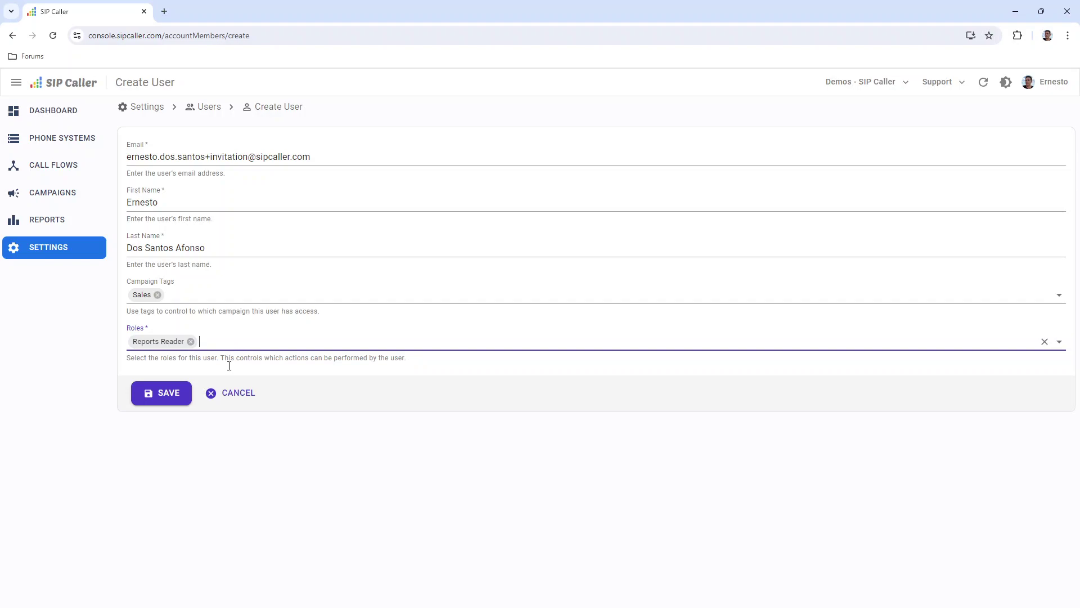
Save the new user with the Sales tag and the Reports Reader role.
{"action": "left_click", "coordinate": [171, 400]}
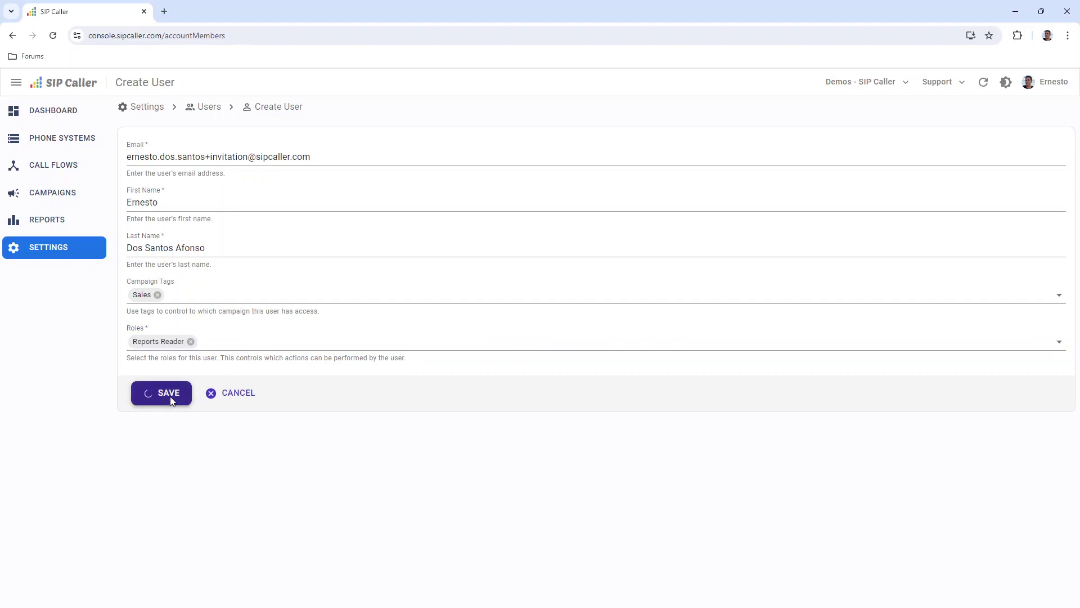